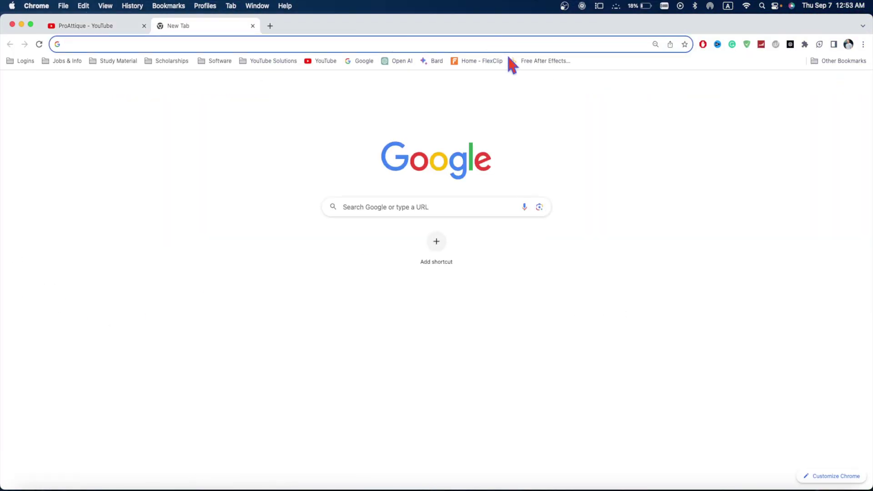
# Step: Open the AEJuice Free After Effects plugins page from the bookmark
pyautogui.click(520, 60)
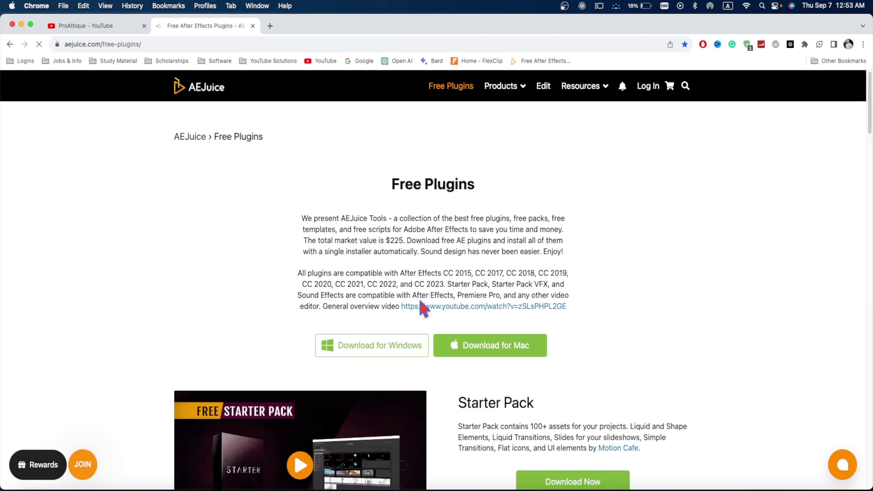
pyautogui.scroll(-2, 553, 222)
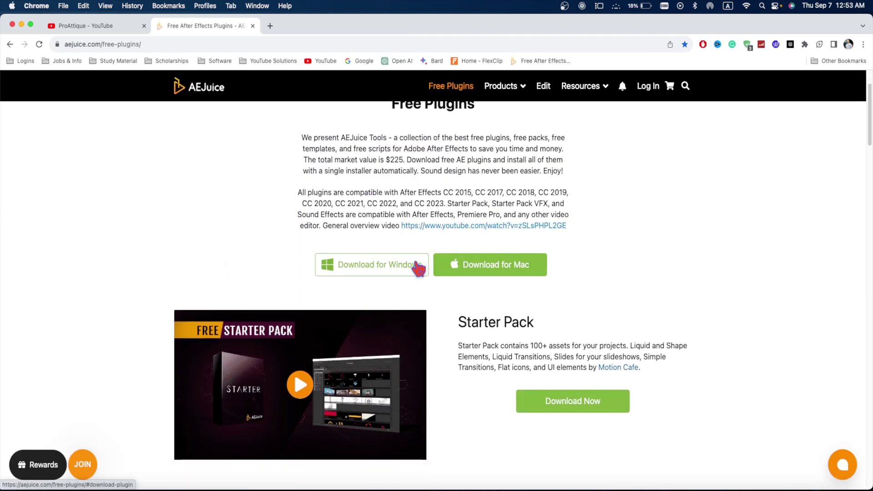
pyautogui.click(507, 275)
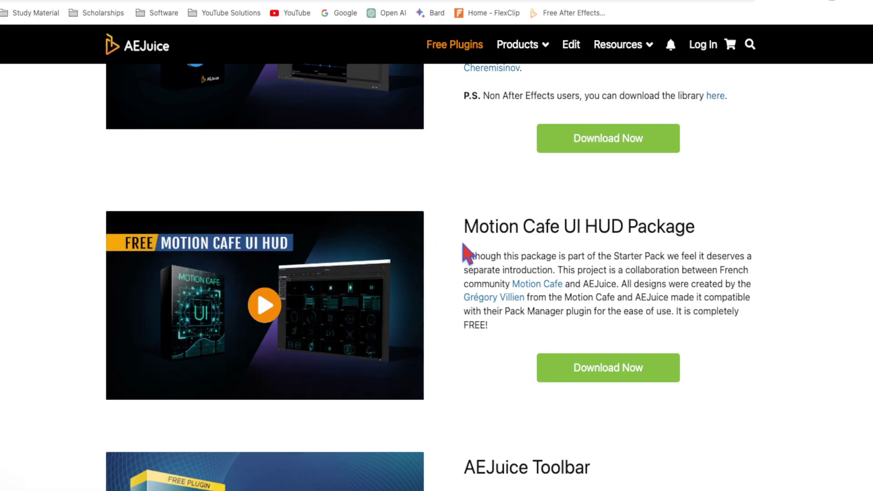
# Step: Browse the free packs like Starter Pack, NeonMind AI, Copy Ease and Slides, returning to the download buttons
pyautogui.scroll(-6, 464, 248)
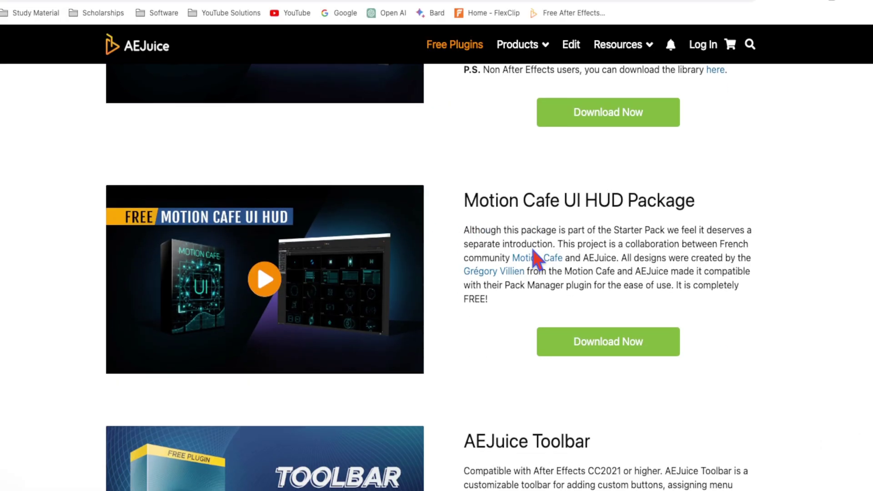
pyautogui.scroll(-8, 463, 315)
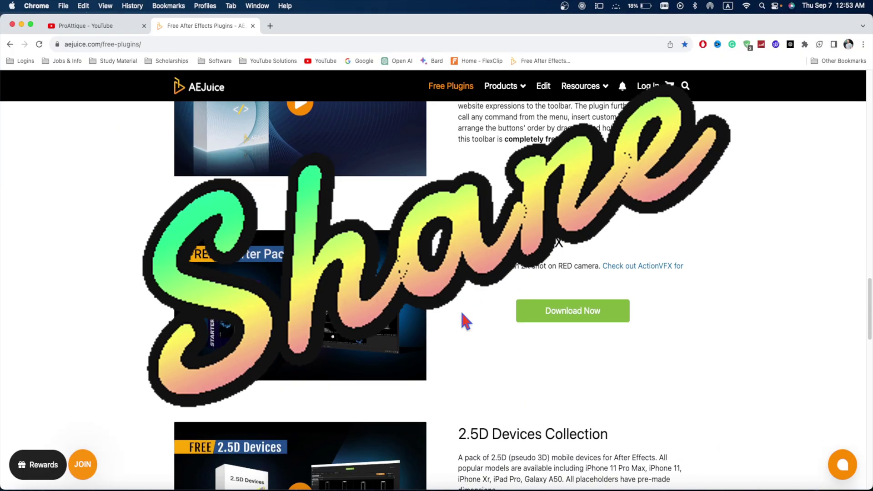
pyautogui.scroll(-8, 463, 315)
pyautogui.scroll(-8, 462, 313)
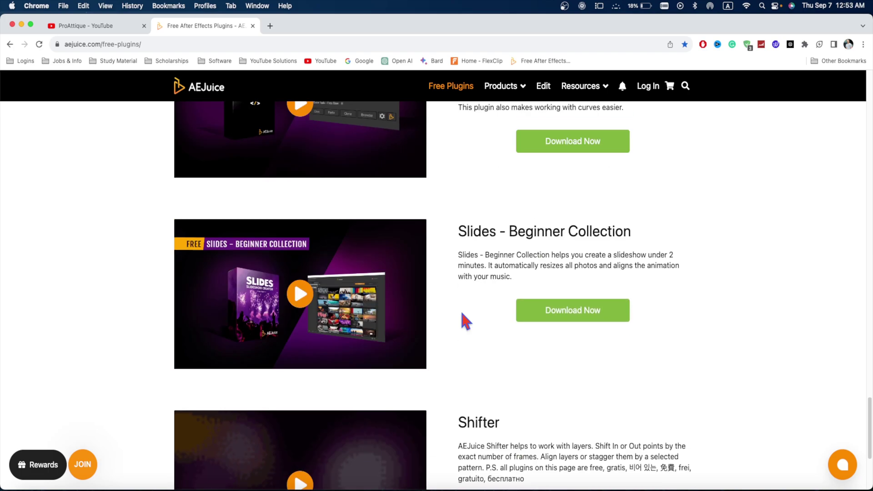
pyautogui.scroll(15, 462, 313)
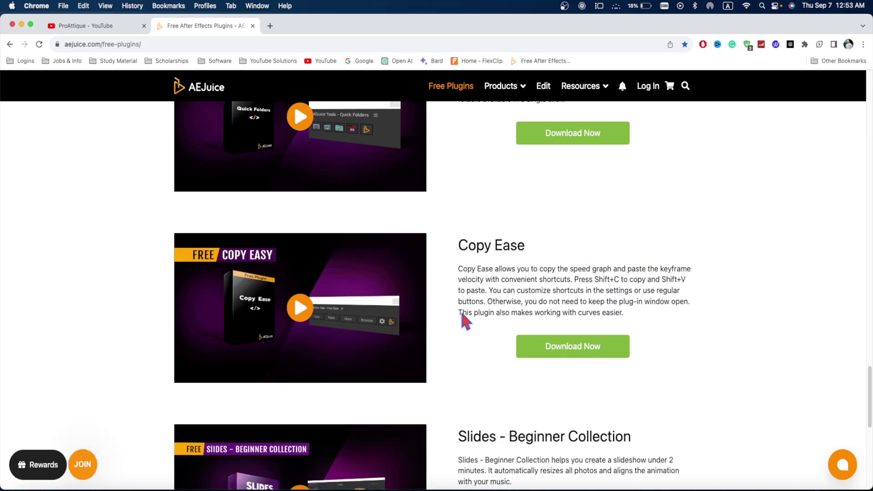
pyautogui.scroll(10, 461, 313)
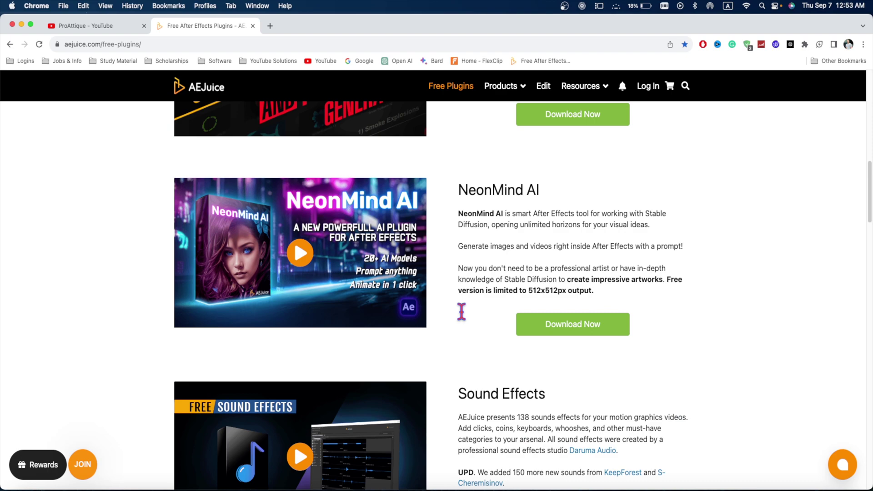
pyautogui.scroll(10, 462, 313)
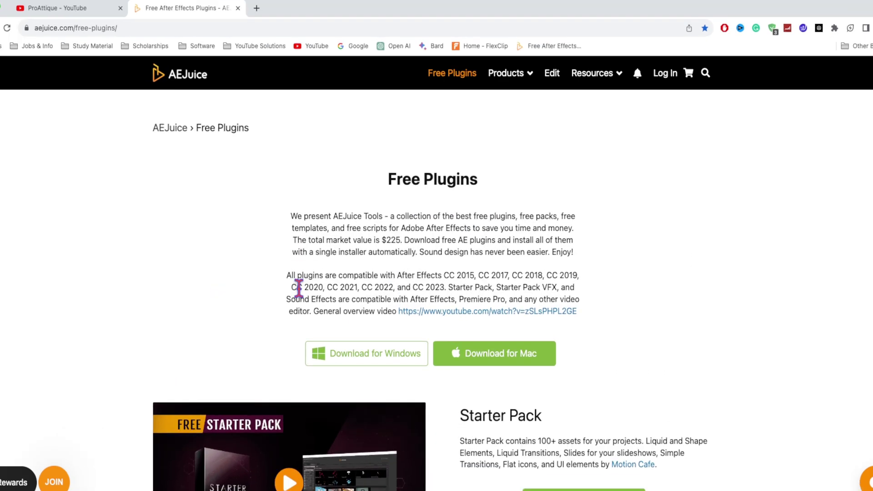
pyautogui.scroll(-3, 380, 292)
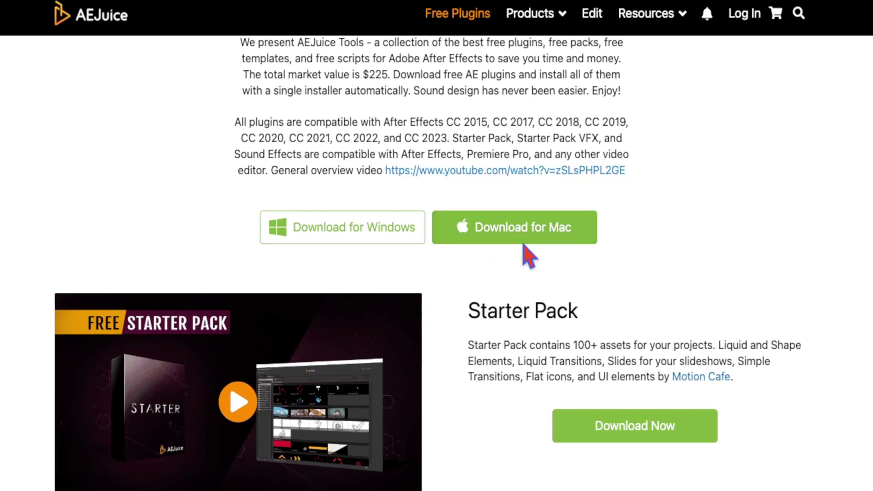
# Step: Request the free Mac plugins download with an e-mail address and accepted consent
pyautogui.click(518, 240)
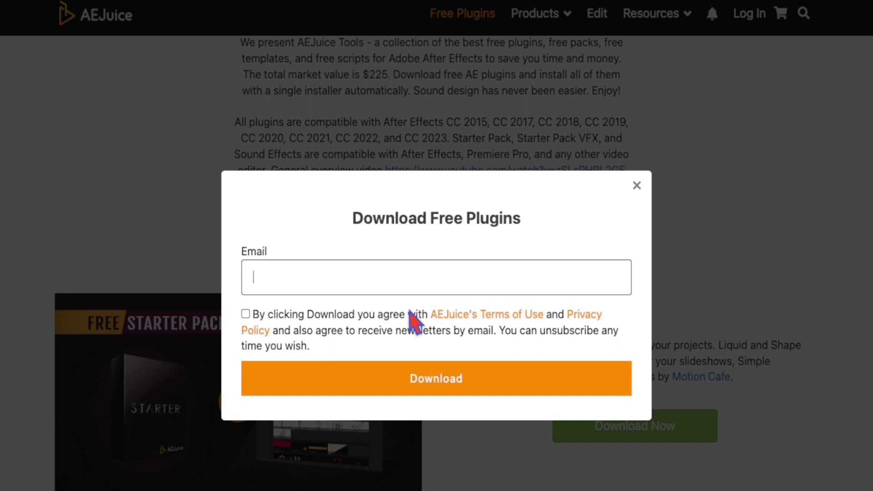
pyautogui.click(245, 314)
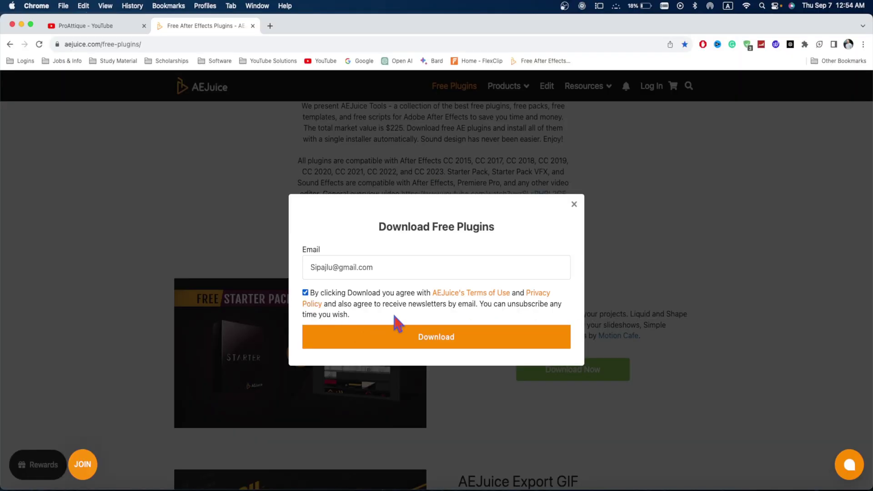
pyautogui.click(395, 336)
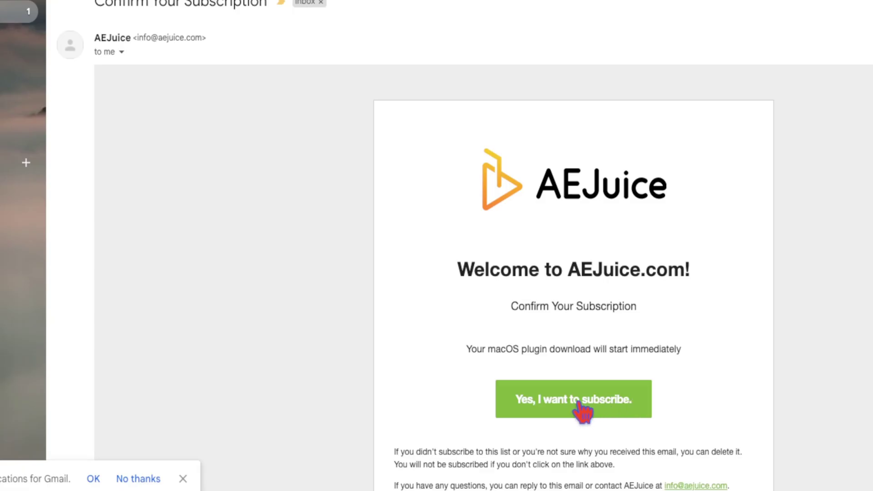
# Step: Confirm the subscription e-mail and reveal pack_manager_installer.zip in Finder
pyautogui.click(580, 404)
pyautogui.click(819, 44)
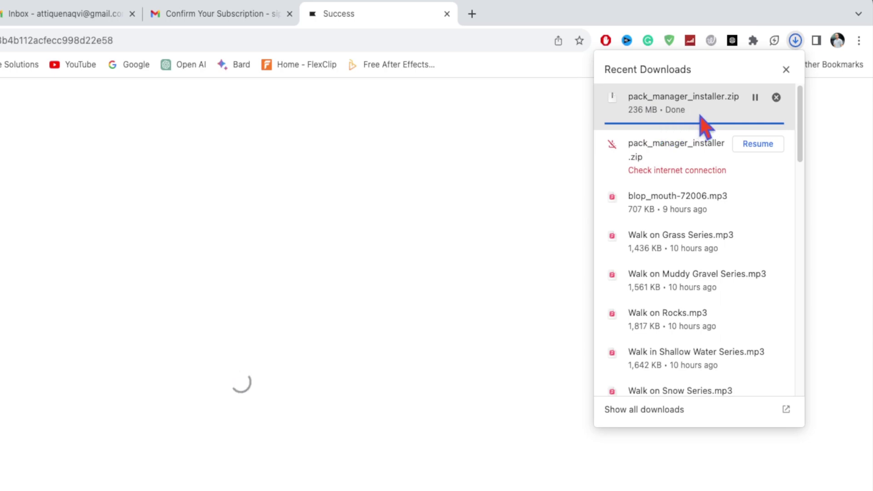
pyautogui.click(756, 96)
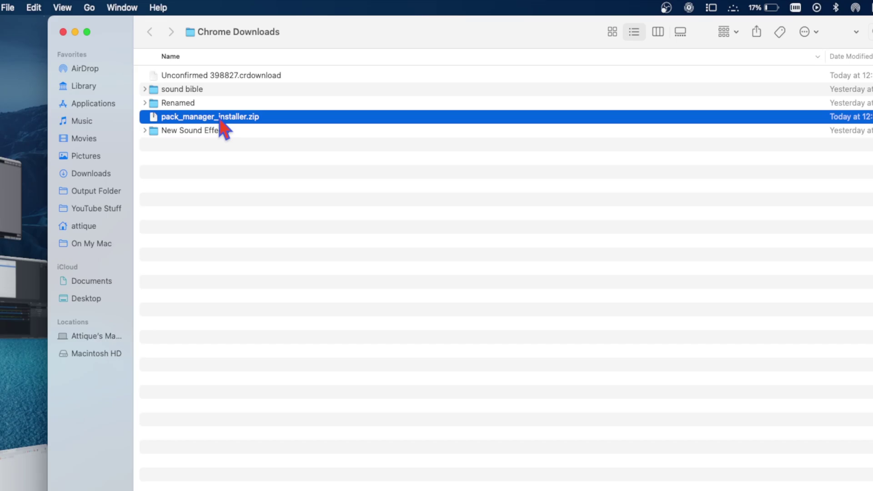
# Step: Extract pack_manager_installer.zip and run pack_manager_installer.pkg
pyautogui.doubleClick(221, 119)
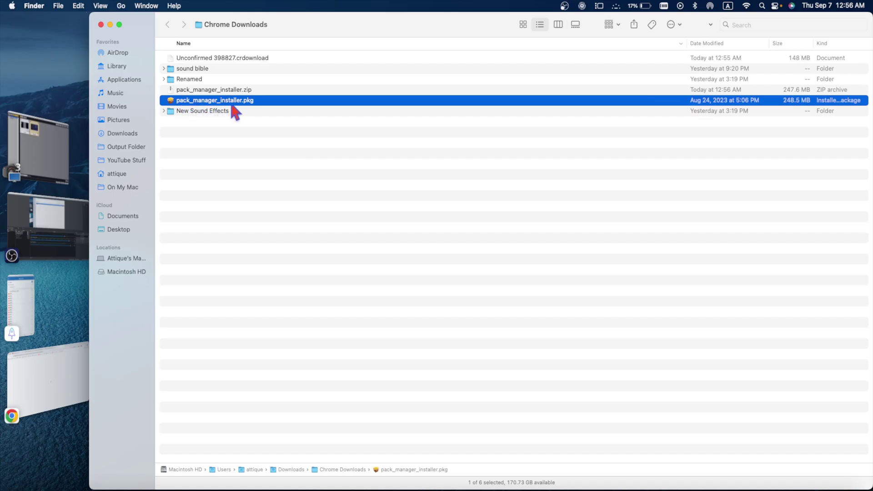
pyautogui.doubleClick(234, 101)
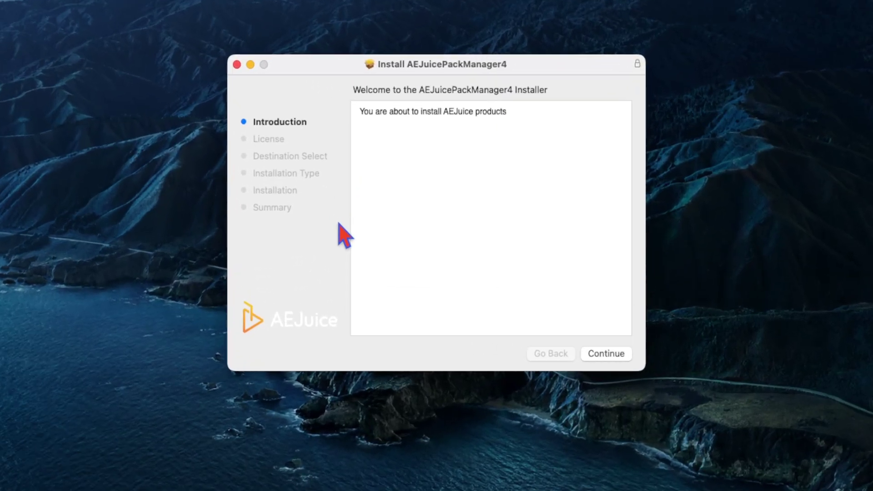
# Step: Install AEJuicePackManager4, accepting the license, authorizing with the password, and dismissing the alerts
pyautogui.click(620, 362)
pyautogui.click(548, 320)
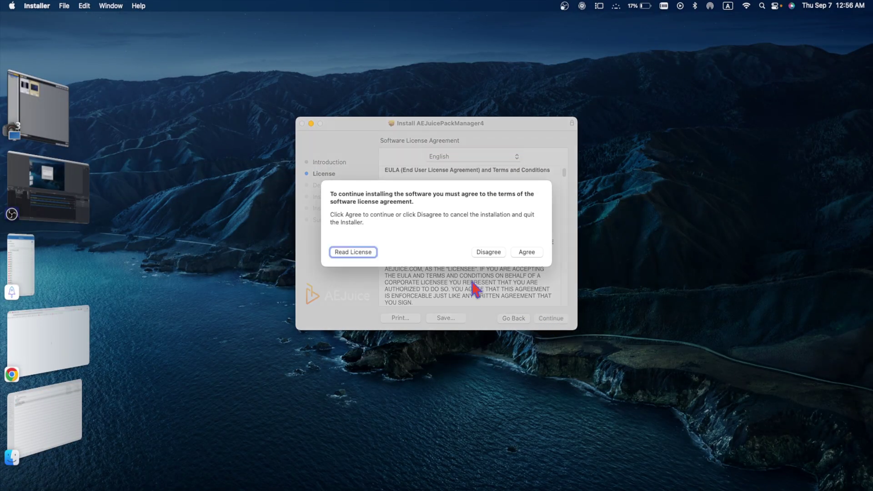
pyautogui.click(527, 252)
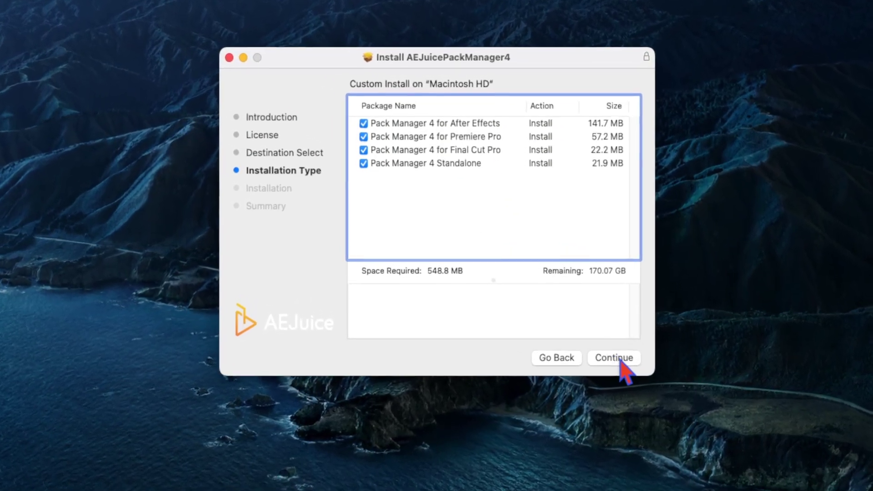
pyautogui.click(596, 346)
pyautogui.click(596, 345)
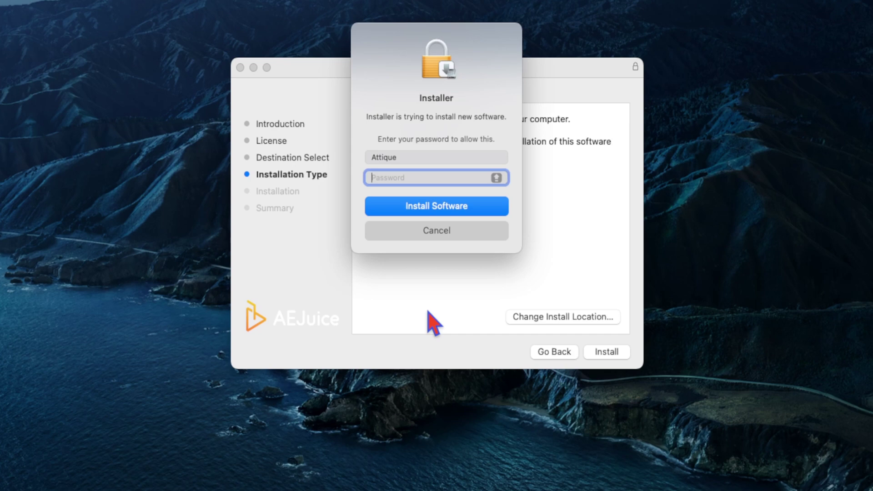
pyautogui.press('Return')
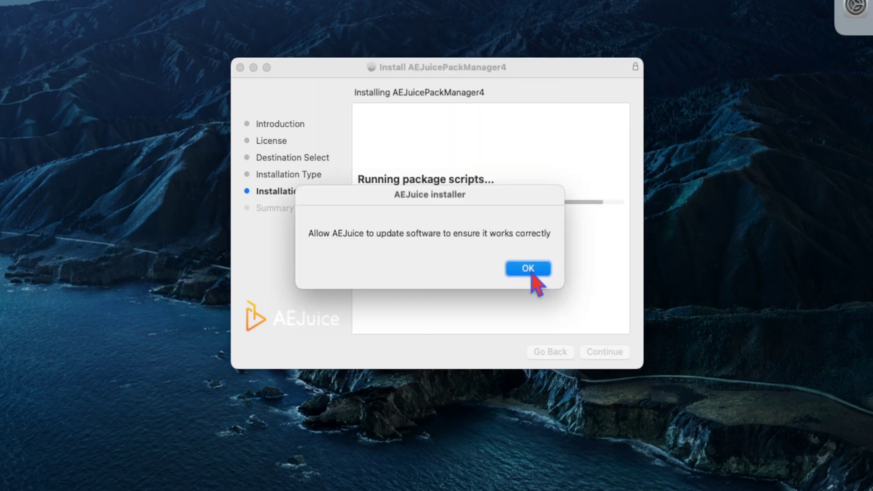
pyautogui.click(530, 270)
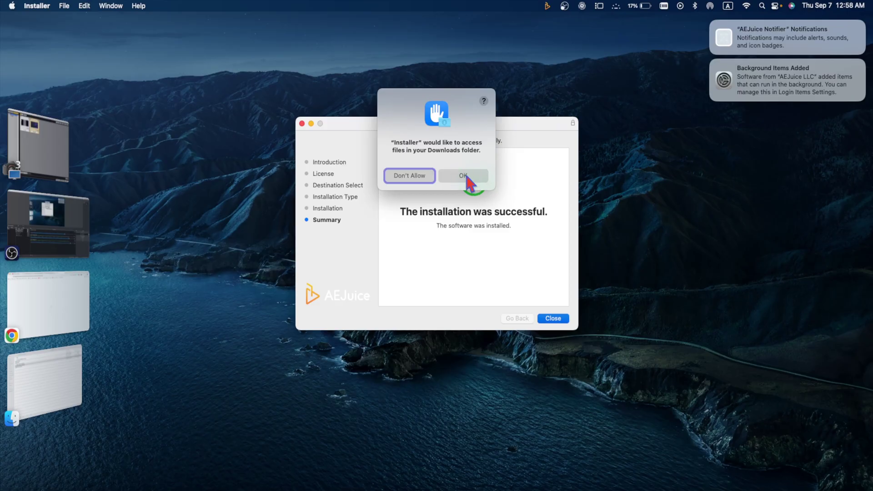
pyautogui.click(466, 175)
pyautogui.click(410, 269)
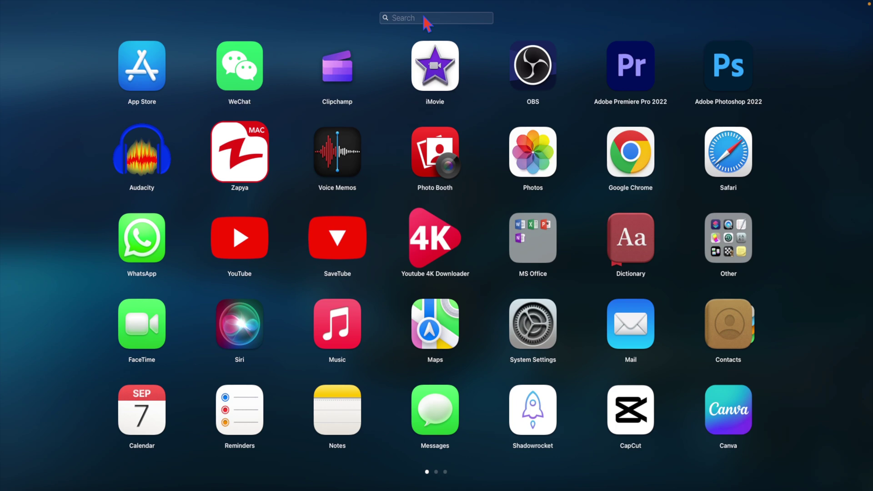
# Step: Search Launchpad for 'sta' and launch AEJuice Pack Manager 4 Standalone
pyautogui.write('sta')
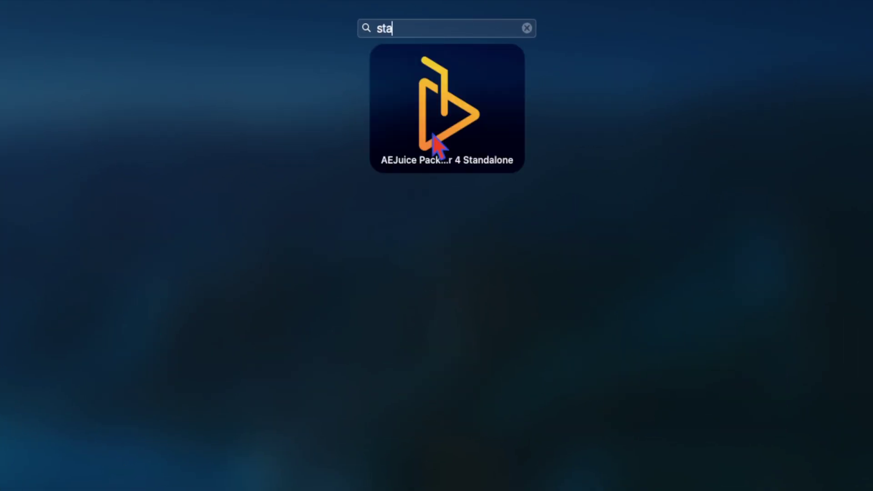
pyautogui.press('Return')
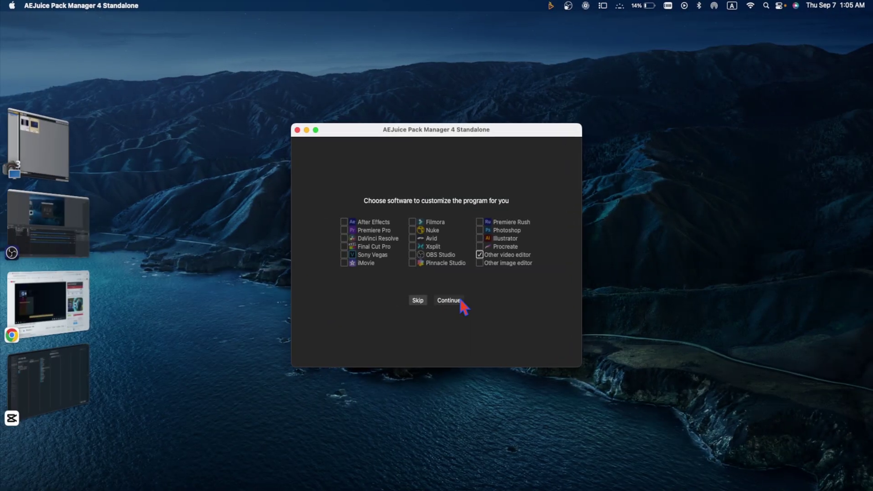
# Step: Continue with Other video editor and open the Starter Pack assets
pyautogui.click(457, 338)
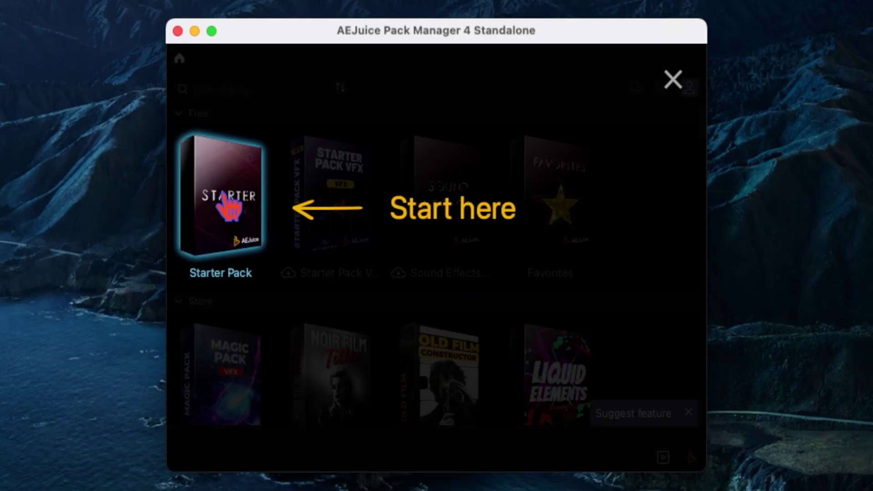
pyautogui.click(223, 200)
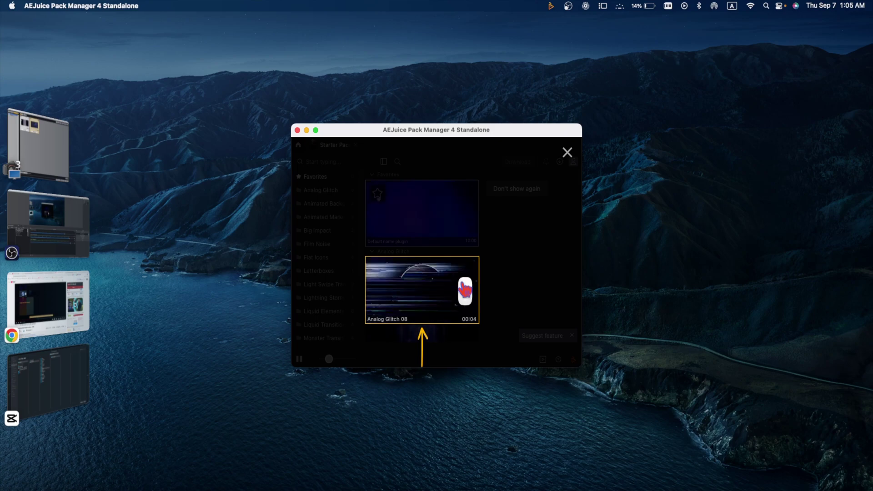
pyautogui.click(567, 152)
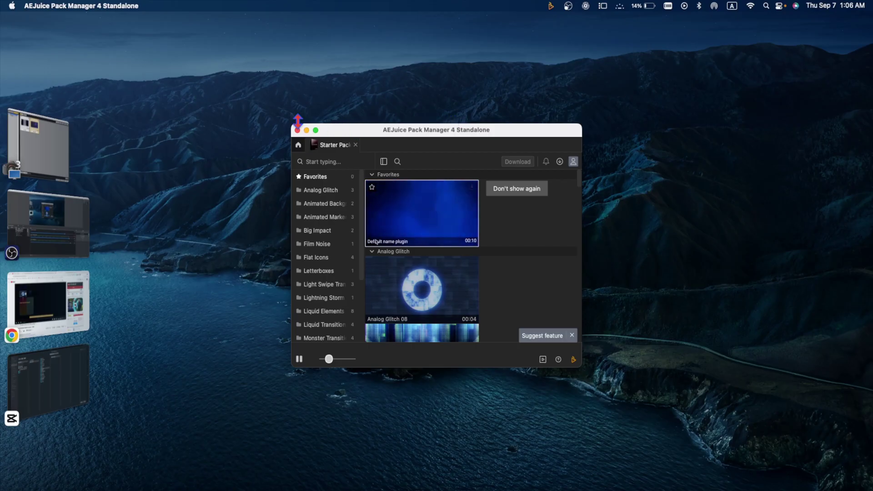
# Step: Maximize the window, download Analog Glitch 59, and cancel the update check
pyautogui.click(204, 24)
pyautogui.click(207, 83)
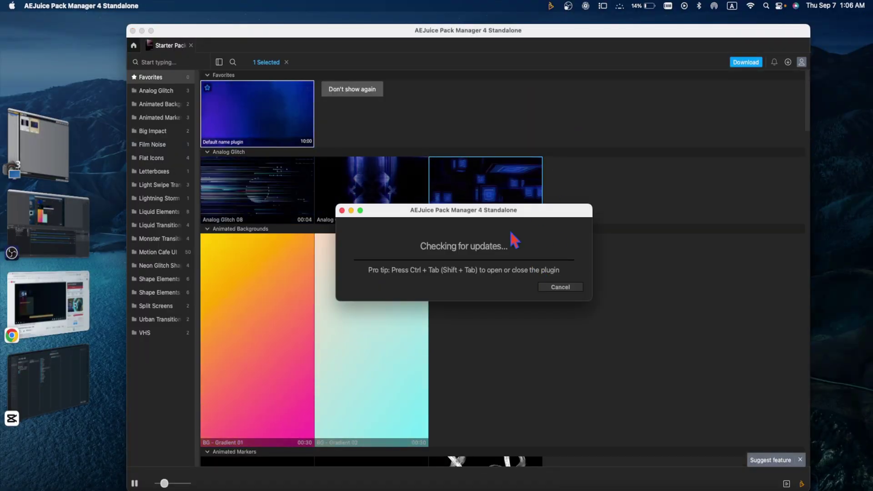
pyautogui.click(561, 287)
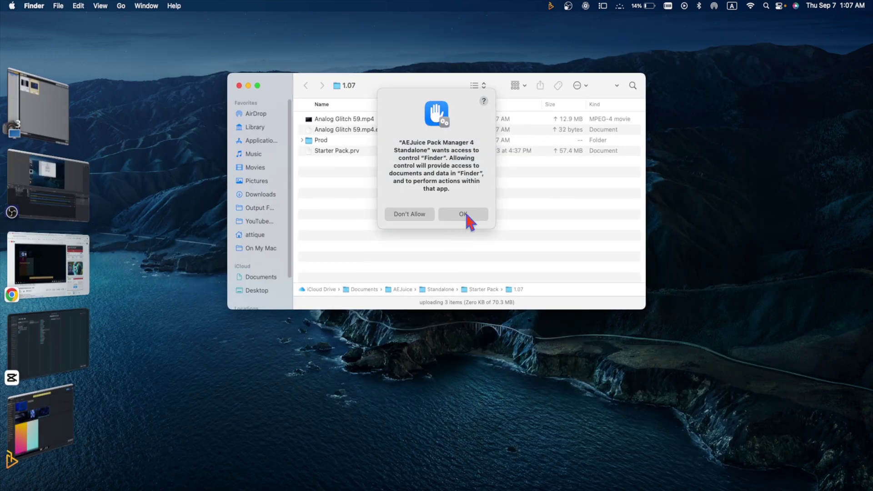
# Step: Grant Finder access and drag Analog Glitch 59.mp4 back to the pack manager
pyautogui.click(465, 214)
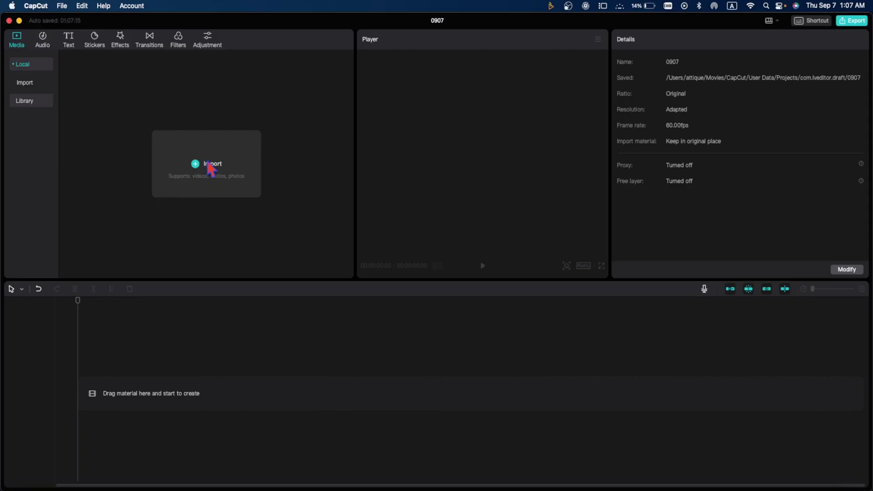
pyautogui.click(211, 168)
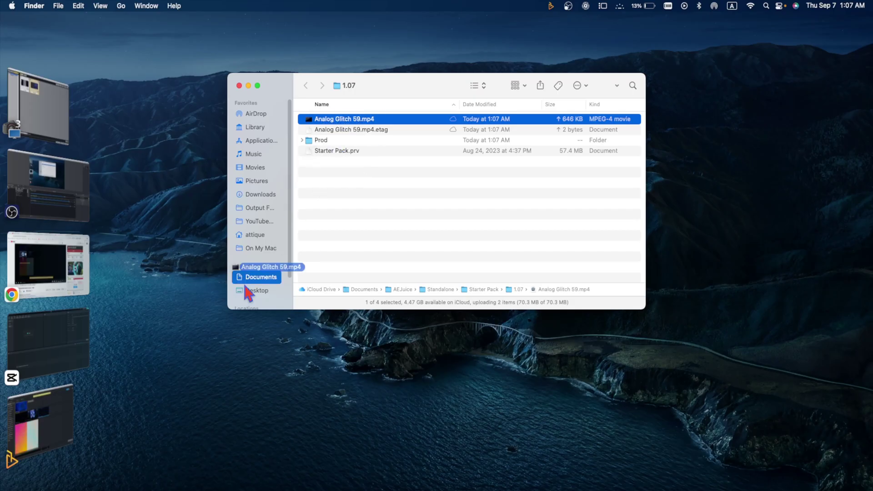
pyautogui.moveTo(250, 289); pyautogui.dragTo(160, 448)
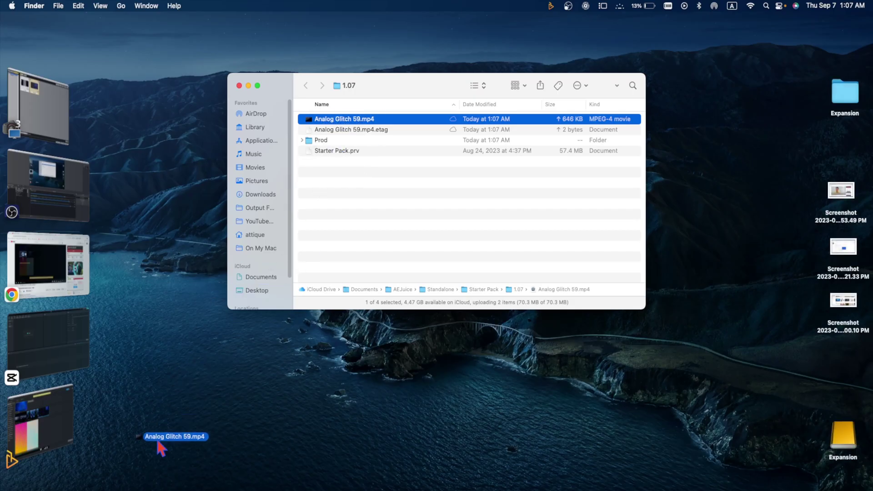
pyautogui.moveTo(131, 488); pyautogui.dragTo(136, 487)
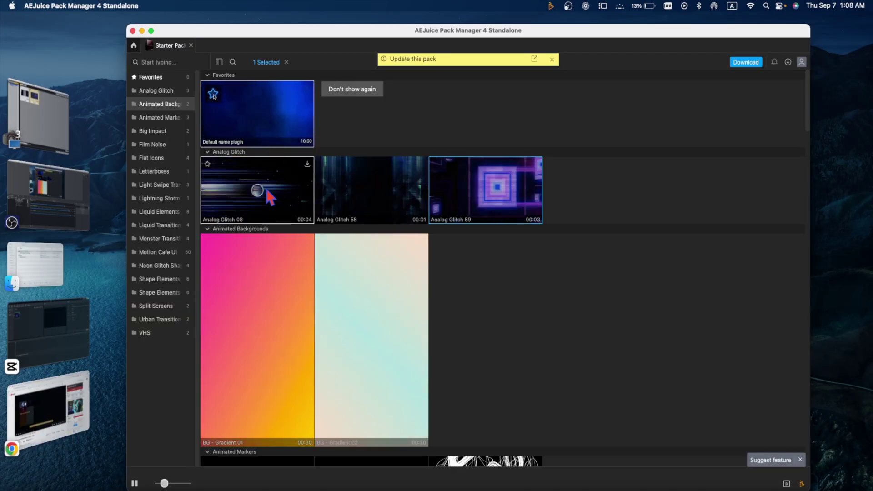
# Step: Download more glitch clips, browse Flat Icons and Liquid sections, and drag three clips into CapCut
pyautogui.click(746, 62)
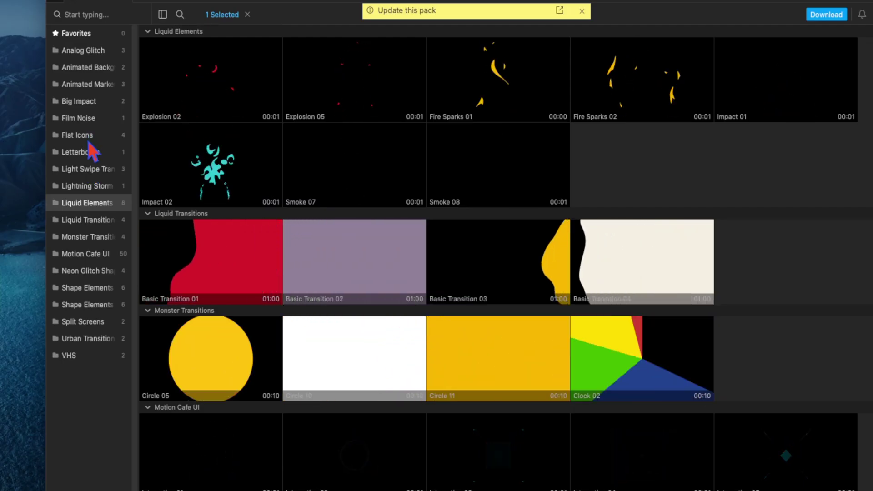
pyautogui.click(96, 135)
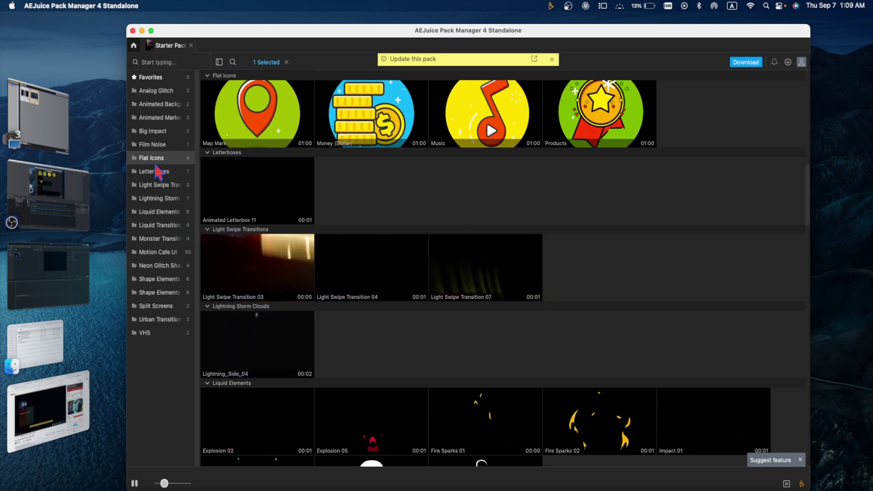
pyautogui.click(155, 212)
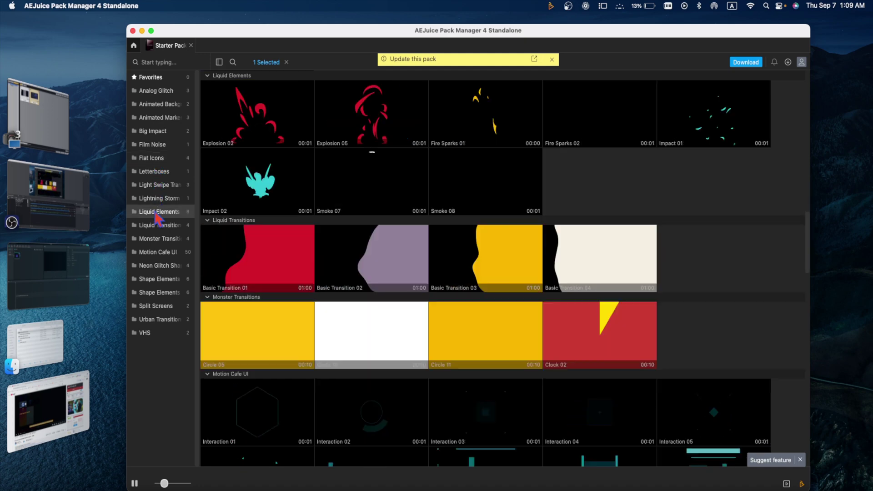
pyautogui.click(169, 225)
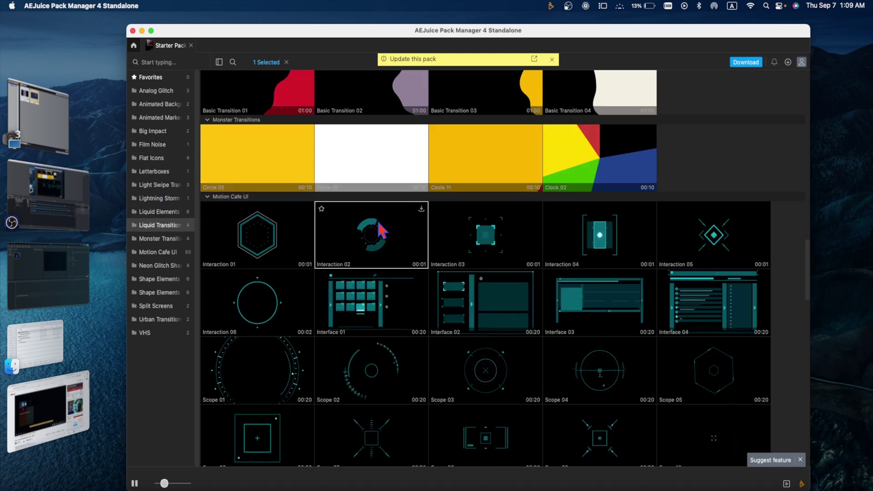
pyautogui.scroll(3, 380, 223)
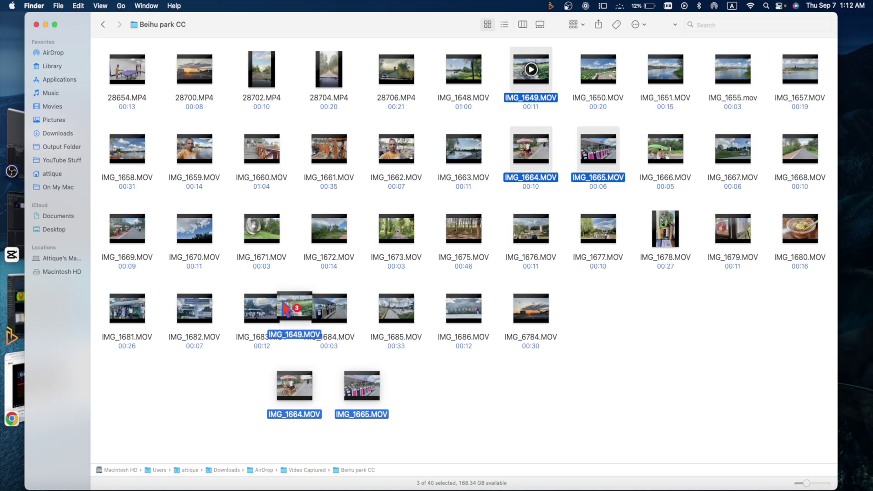
pyautogui.moveTo(284, 309); pyautogui.dragTo(136, 486)
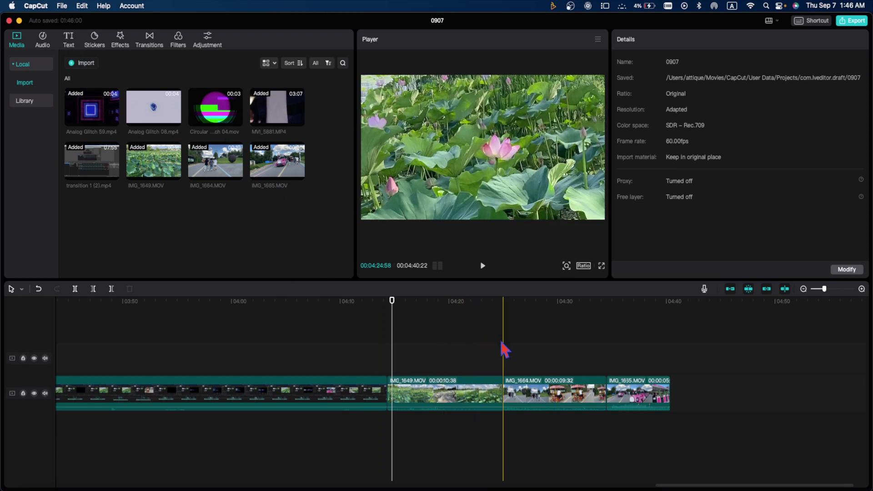
# Step: Place Analog Glitch 59 above the main footage near 04:25 and shorten it
pyautogui.moveTo(503, 350); pyautogui.dragTo(494, 342)
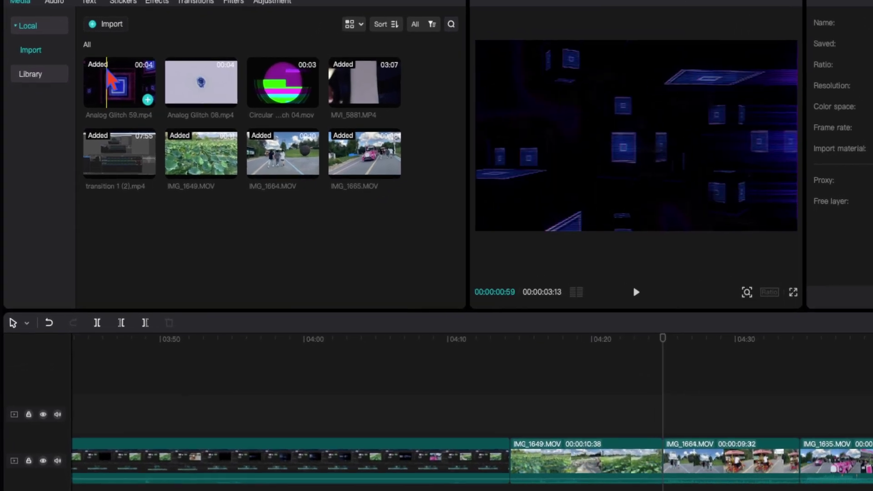
pyautogui.moveTo(92, 108); pyautogui.dragTo(497, 357)
pyautogui.moveTo(627, 383); pyautogui.dragTo(629, 384)
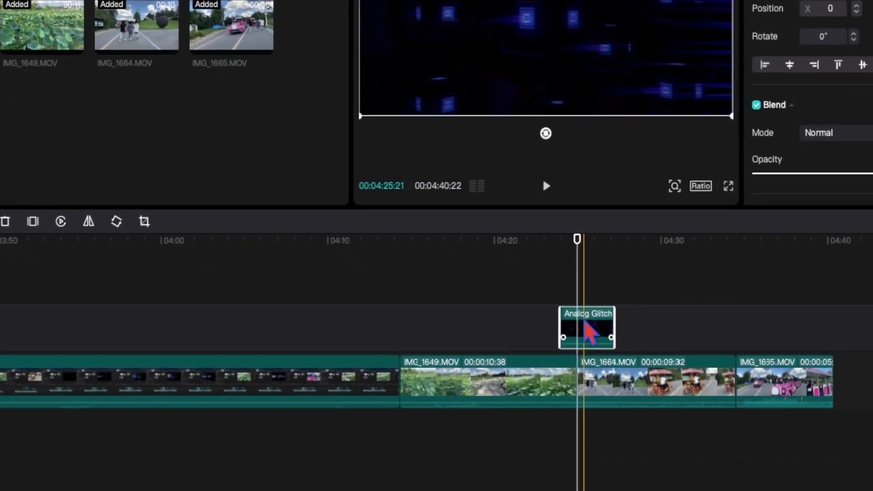
pyautogui.moveTo(598, 320); pyautogui.dragTo(583, 319)
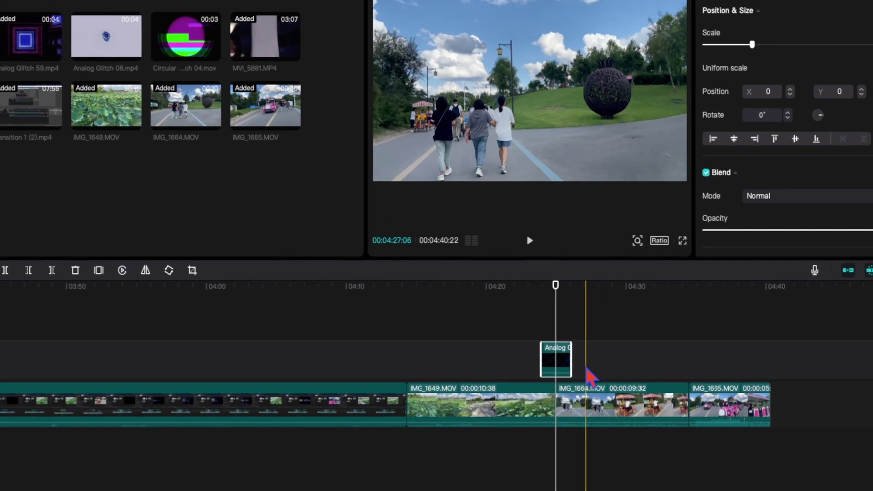
# Step: Add Circular Glitch 04 and a trimmed Analog Glitch 08 after it, then select all three overlays
pyautogui.scroll(3, 553, 383)
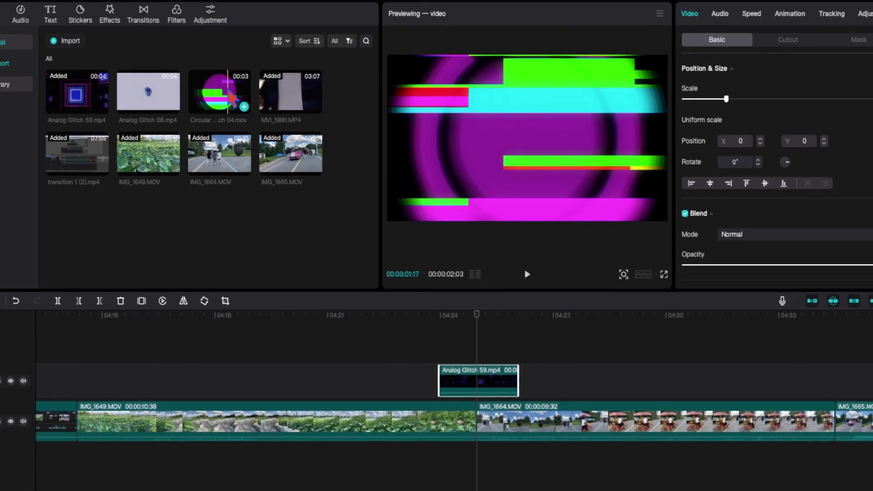
pyautogui.moveTo(249, 98); pyautogui.dragTo(602, 370)
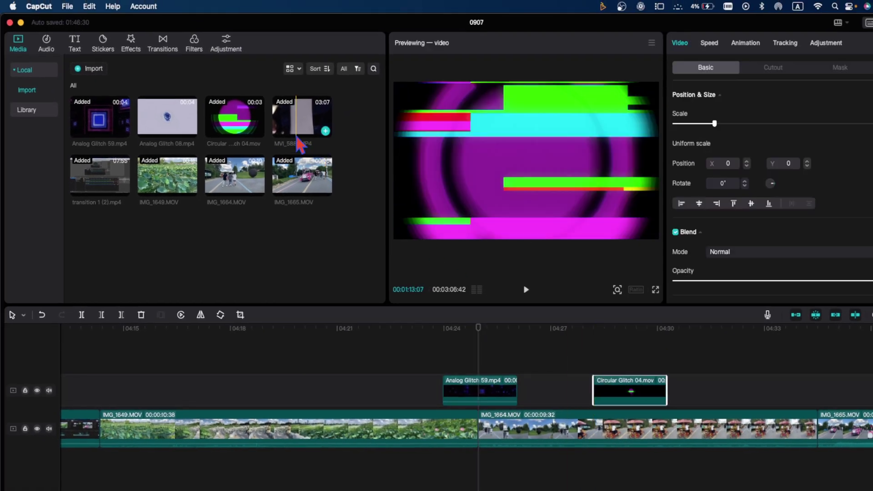
pyautogui.moveTo(167, 132); pyautogui.dragTo(619, 359)
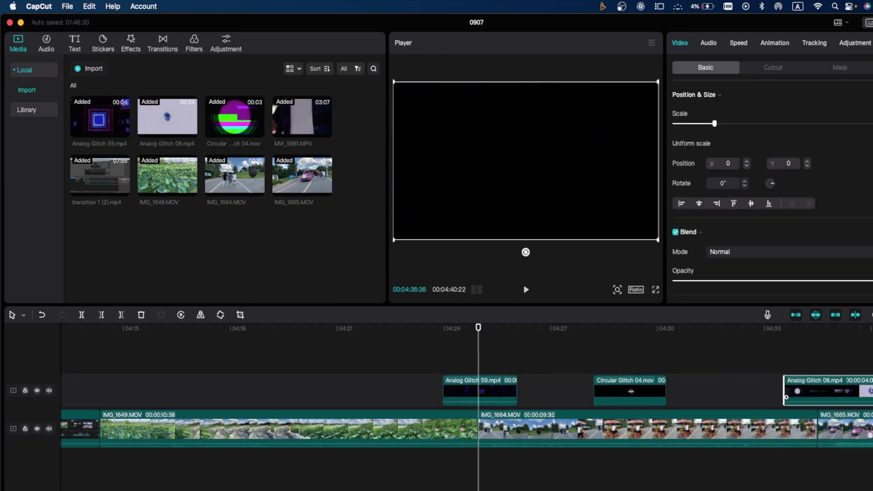
pyautogui.moveTo(872, 377); pyautogui.dragTo(845, 377)
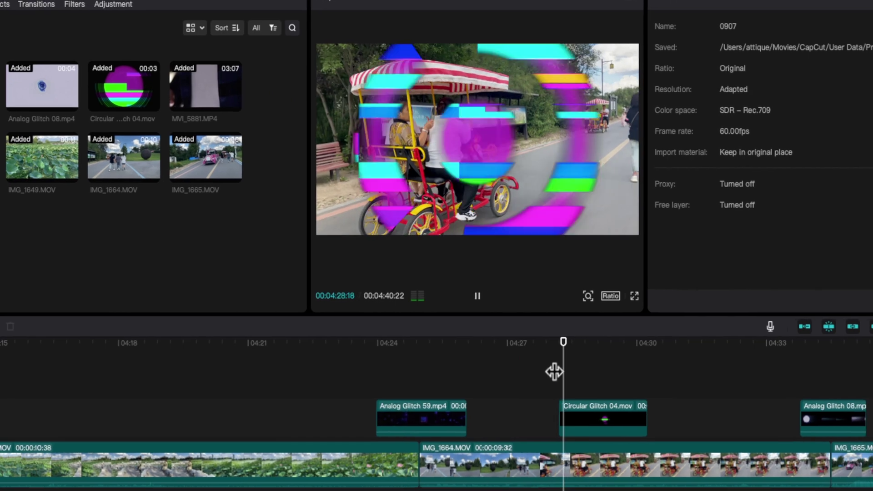
pyautogui.click(790, 370)
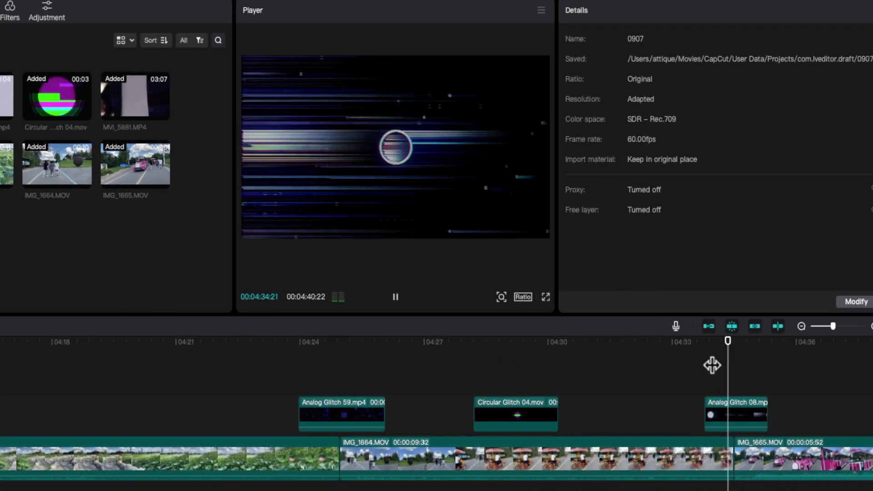
pyautogui.moveTo(760, 404); pyautogui.dragTo(324, 393)
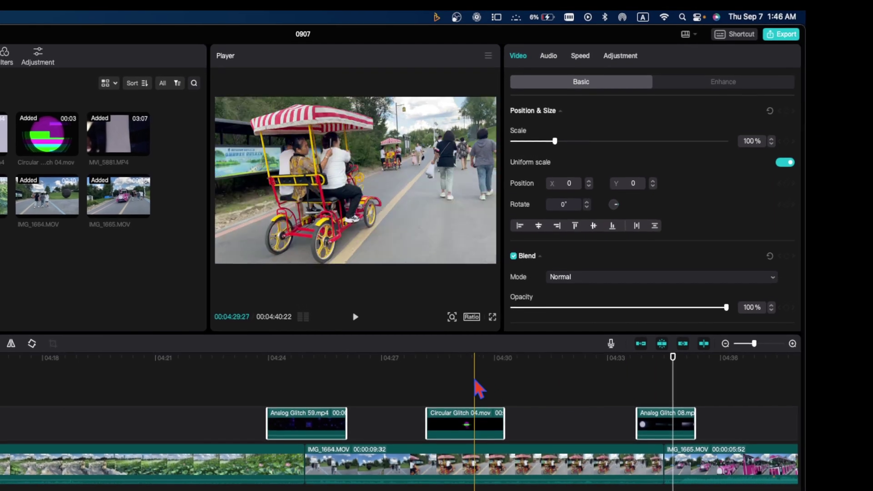
# Step: Set the three glitch overlays' Blend Mode to Screen and preview from about 04:23
pyautogui.scroll(-5, 569, 250)
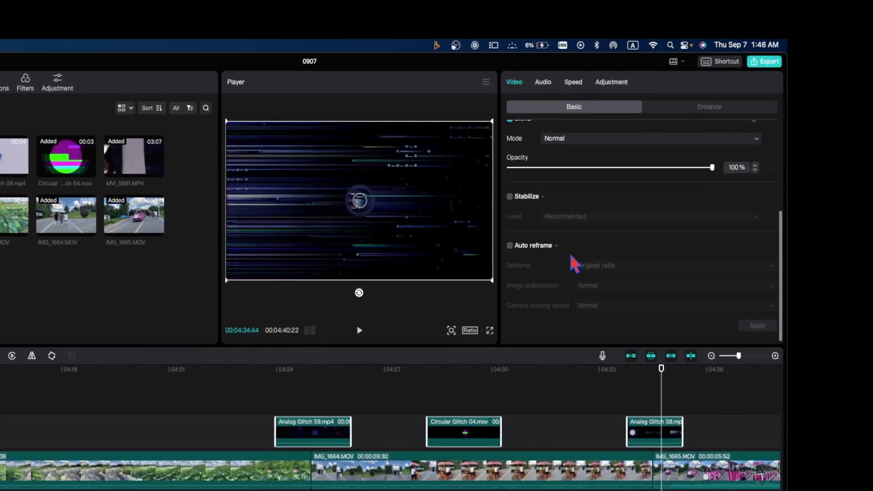
pyautogui.scroll(2, 564, 189)
pyautogui.click(659, 164)
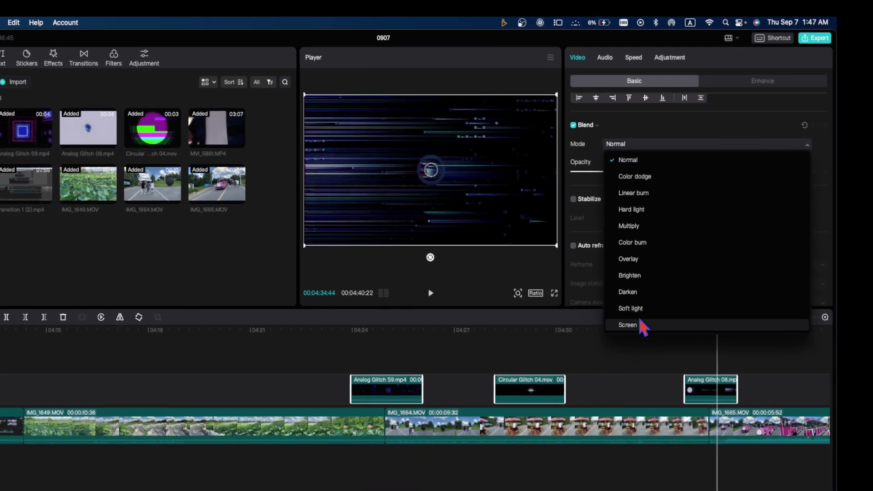
pyautogui.click(537, 353)
pyautogui.click(363, 330)
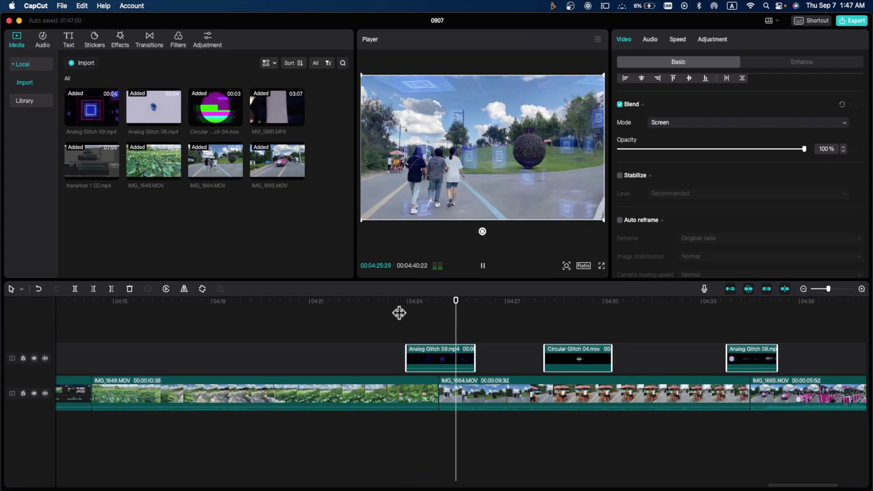